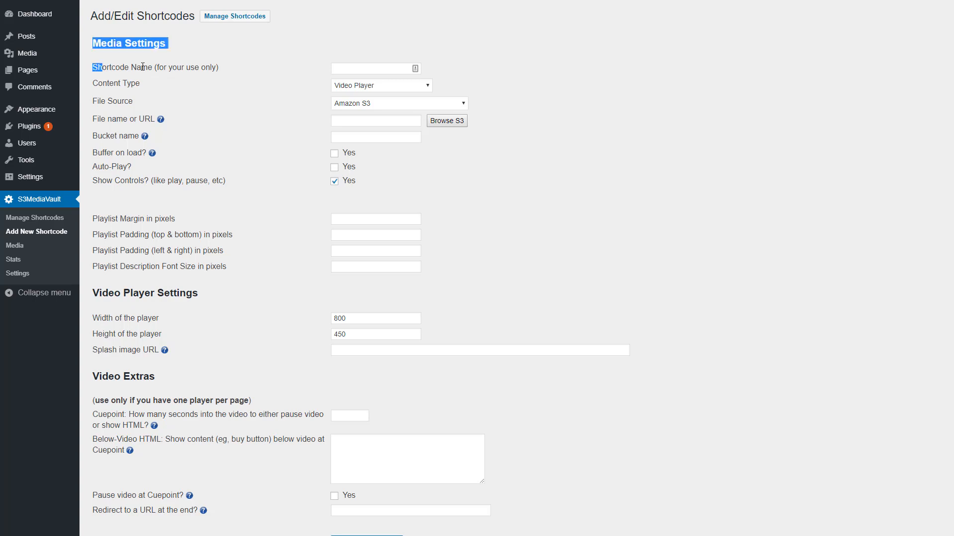
# Name the new shortcode Facebook Audio Playlist
pyautogui.click(347, 67)
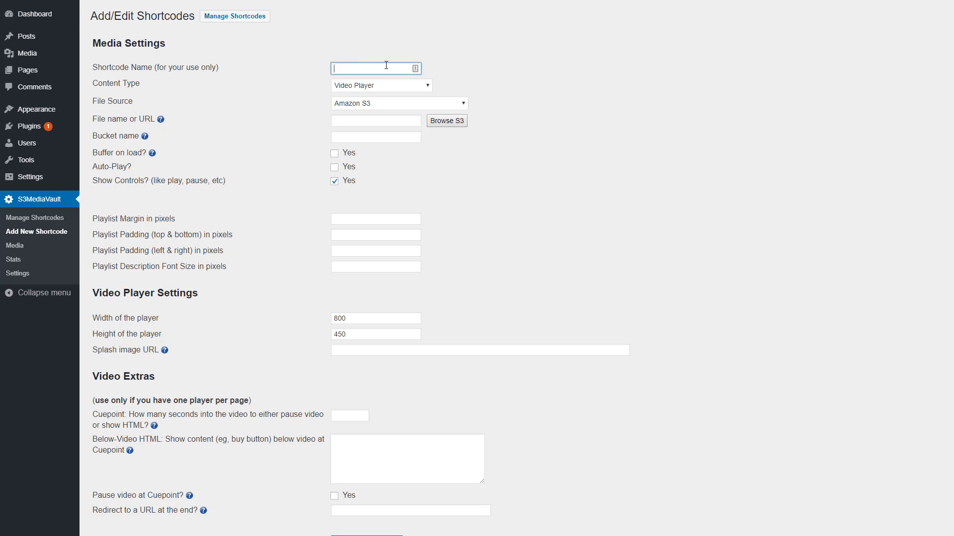
pyautogui.write('Facebook Audio-Playsist')
# Set the content type to Audio Playlist Player and review the file source options, leaving Amazon S3
pyautogui.click(369, 87)
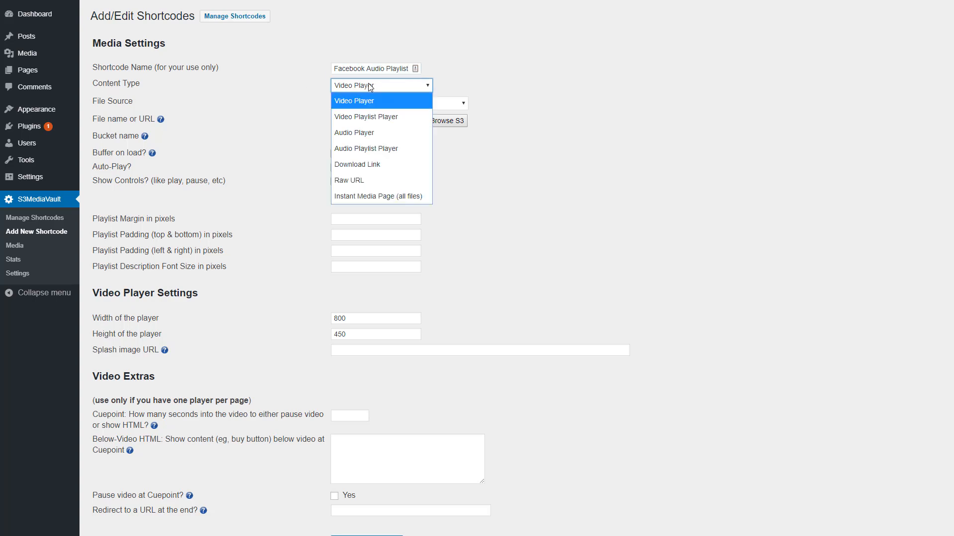
pyautogui.click(378, 152)
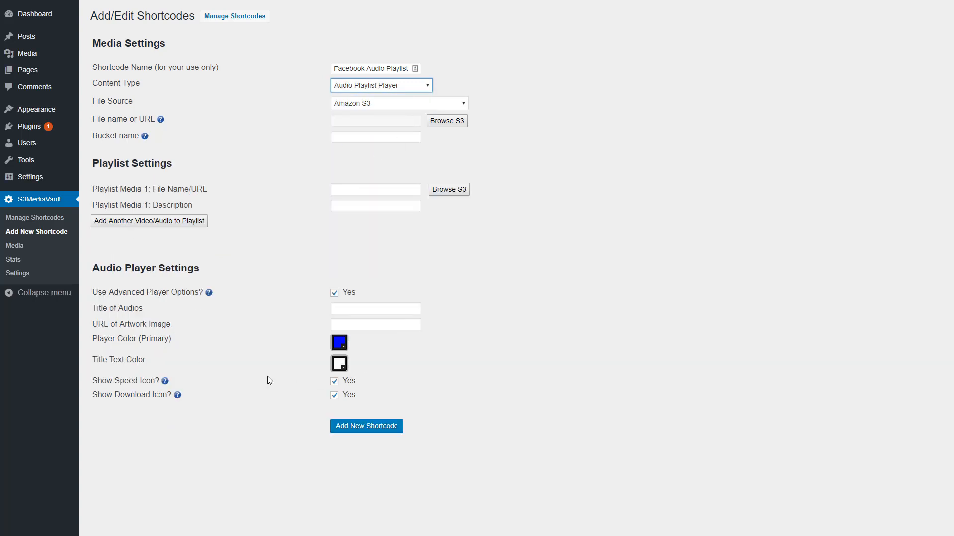
pyautogui.click(393, 105)
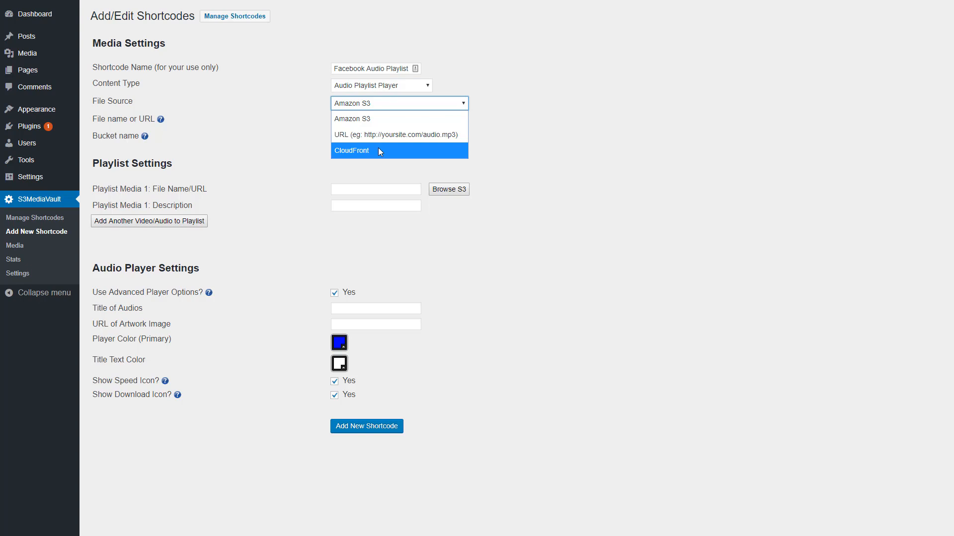
pyautogui.click(575, 108)
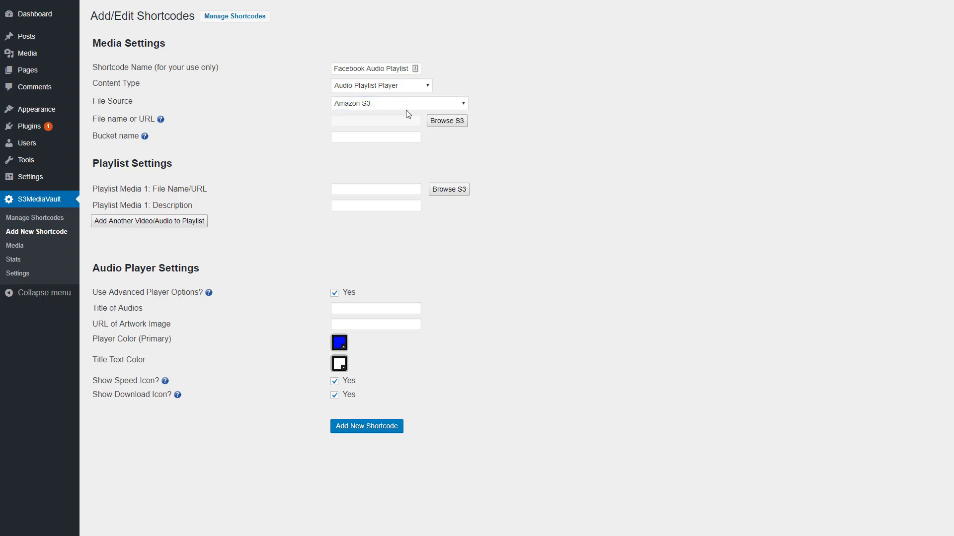
# Open the S3 file browser for the first playlist item and close it without choosing a file
pyautogui.click(354, 137)
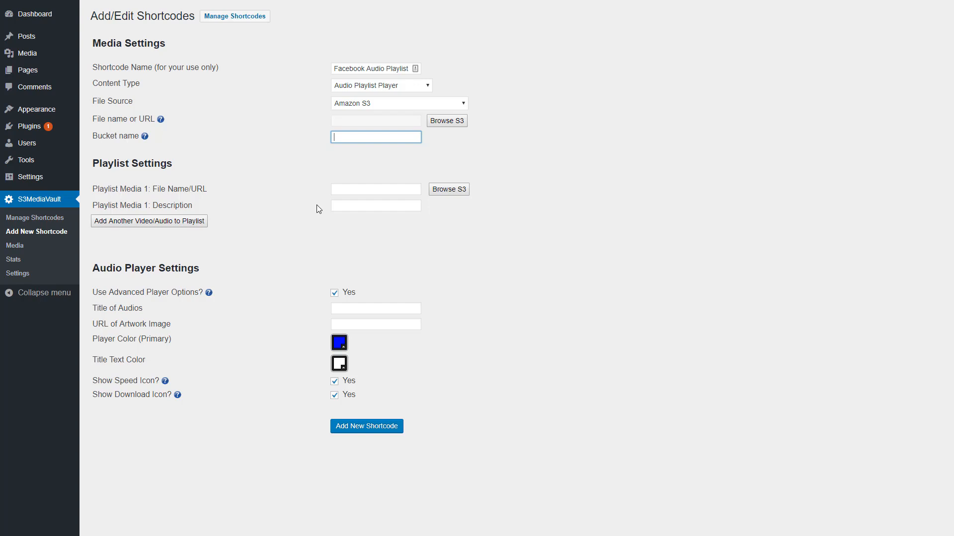
pyautogui.click(405, 155)
pyautogui.click(351, 192)
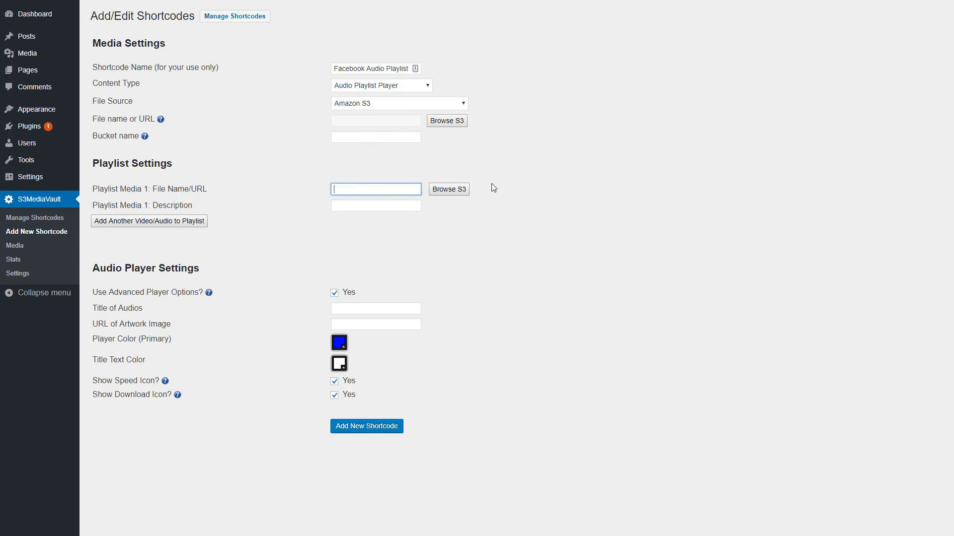
pyautogui.click(442, 193)
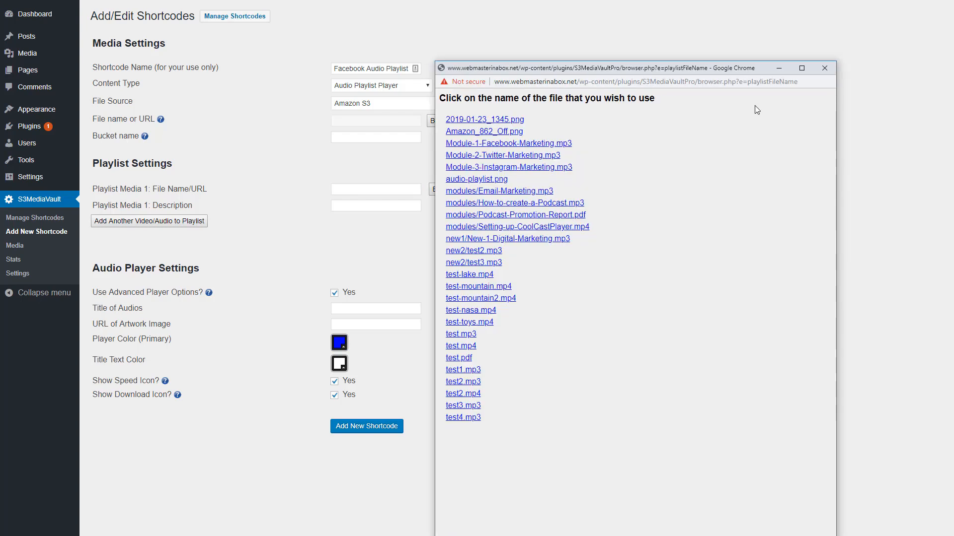
pyautogui.click(823, 70)
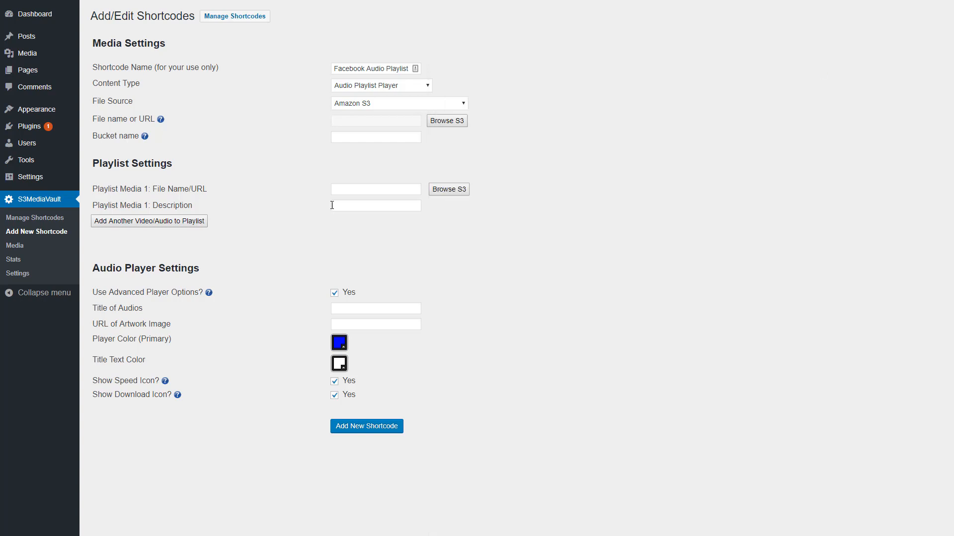
# Set the first playlist item's file name to test.mp3 and its description to Test 1
pyautogui.click(380, 191)
pyautogui.write('test.mp3')
pyautogui.press('Tab')
pyautogui.click(360, 206)
pyautogui.write('Test 1')
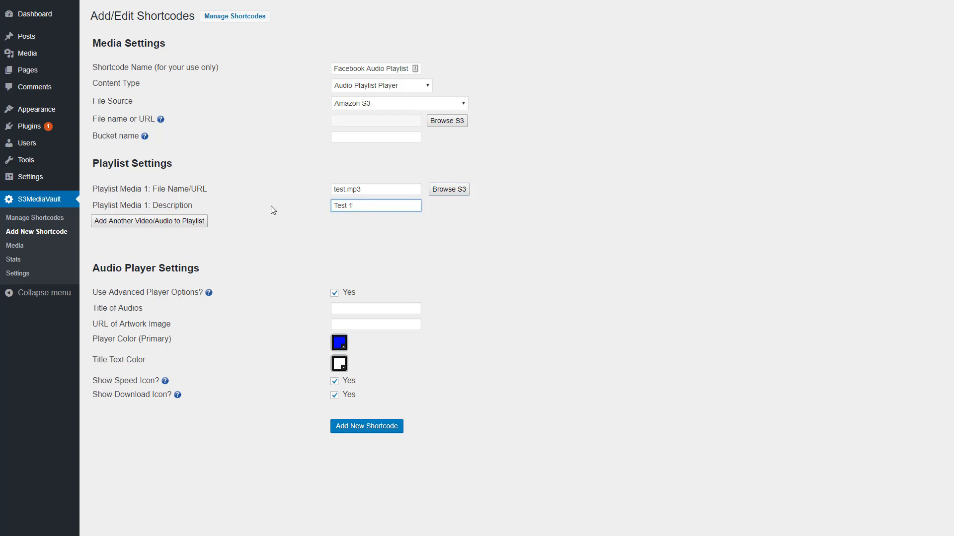
# Add a second playlist item with file name test2.mp3 and description Test 2
pyautogui.click(176, 222)
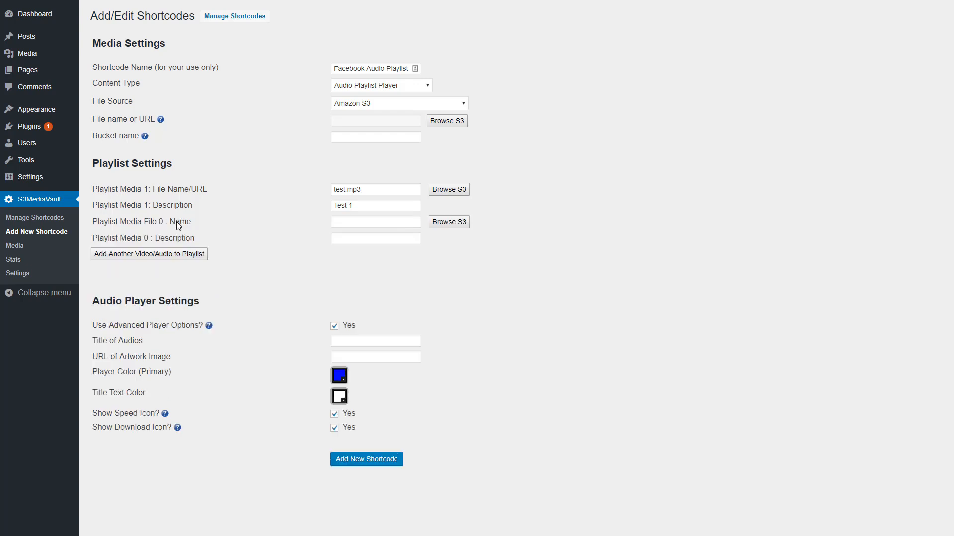
pyautogui.click(365, 223)
pyautogui.write('test.mp3')
pyautogui.press('Tab')
pyautogui.click(345, 222)
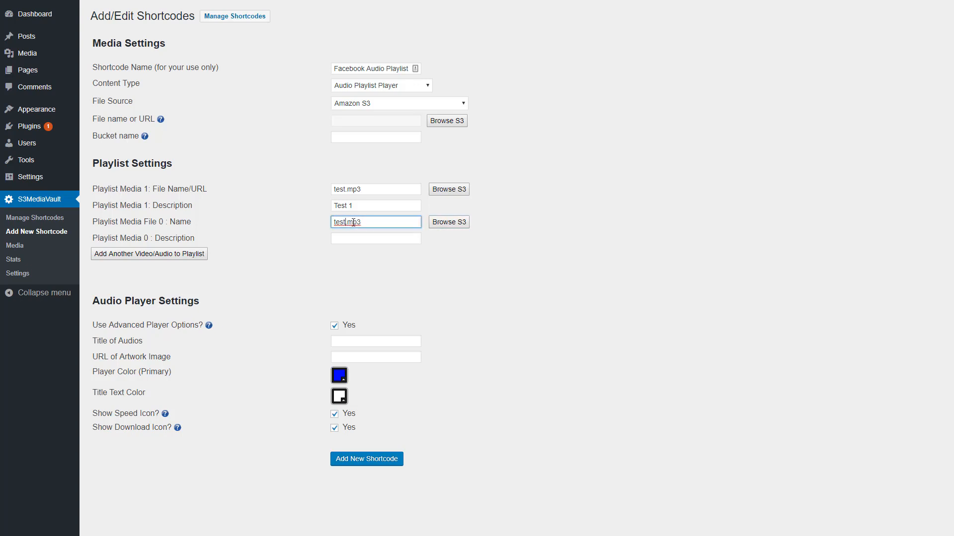
pyautogui.write('2')
pyautogui.click(357, 238)
pyautogui.write('Test')
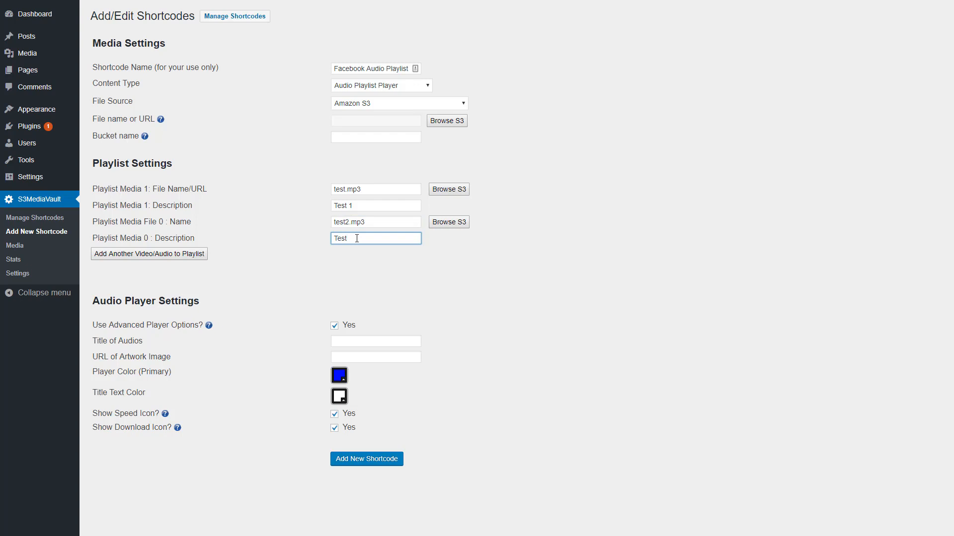
pyautogui.write(' 2')
# Add a third playlist item and set its file name to test 3.mp3
pyautogui.click(134, 257)
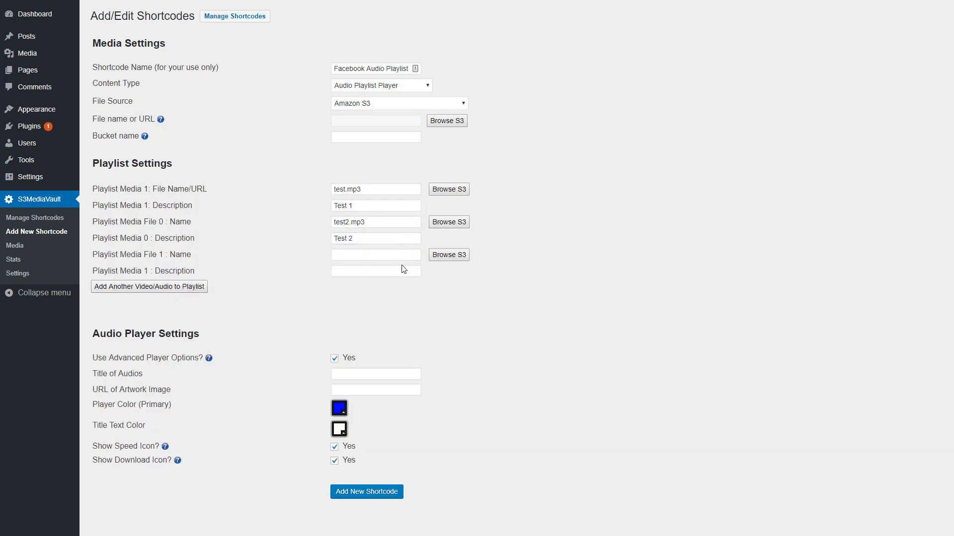
pyautogui.click(368, 191)
pyautogui.hotkey('ctrl', 'a')
pyautogui.hotkey('ctrl', 'c')
pyautogui.click(358, 256)
pyautogui.hotkey('ctrl', 'v')
pyautogui.click(347, 256)
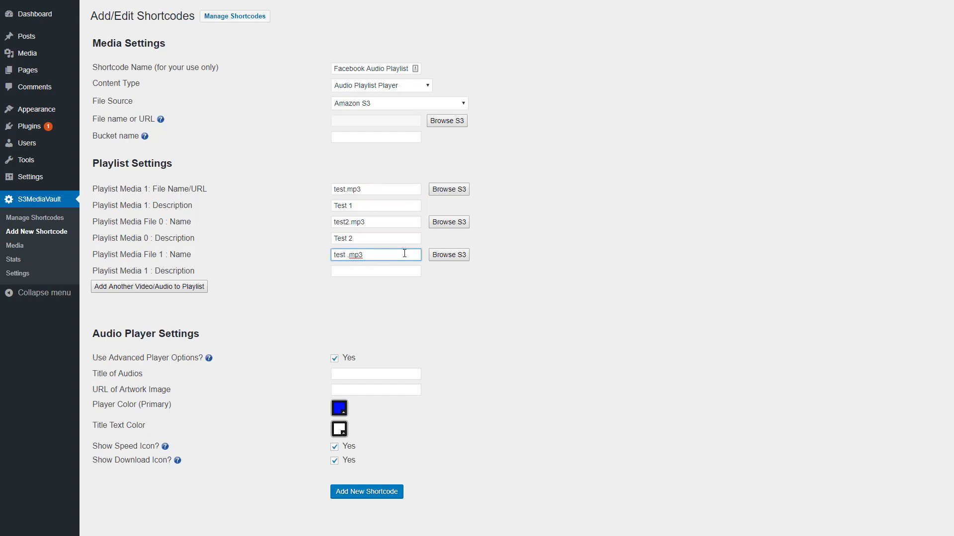
pyautogui.write('3')
# Set the third playlist item's description to Test 3
pyautogui.click(359, 238)
pyautogui.hotkey('ctrl', 'a')
pyautogui.hotkey('ctrl', 'c')
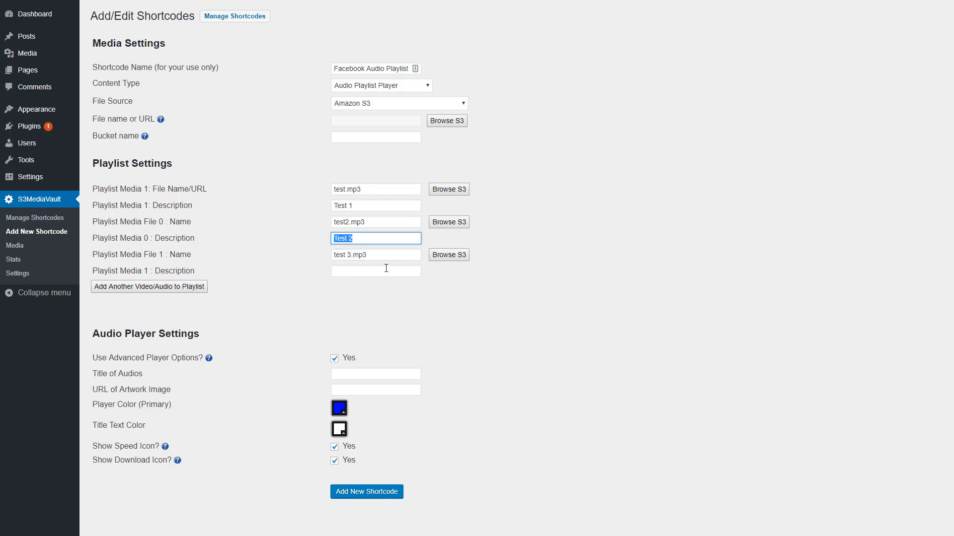
pyautogui.click(392, 272)
pyautogui.hotkey('ctrl', 'v')
pyautogui.write('3')
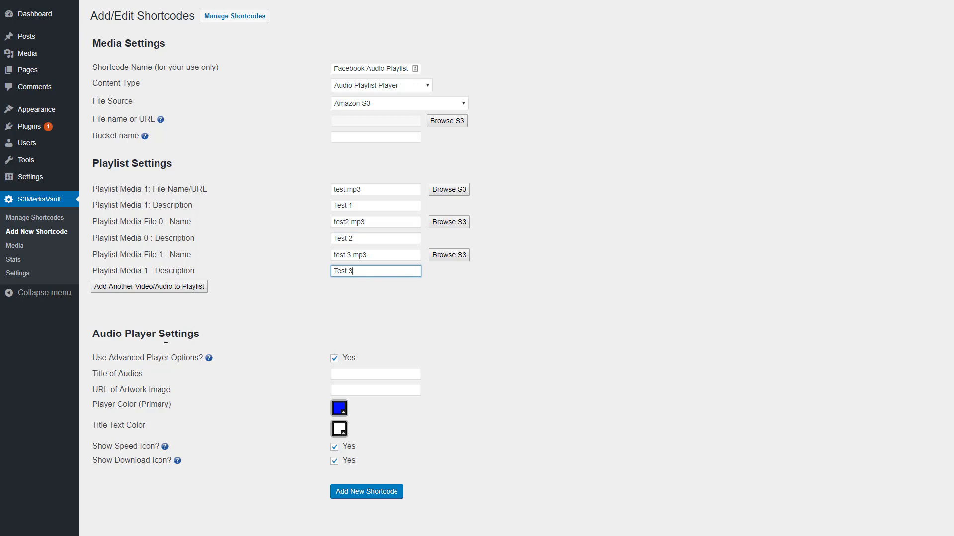
# Set the title of audios to Facebook Marketing Playlist, reusing the shortcode name
pyautogui.moveTo(102, 358); pyautogui.dragTo(182, 358)
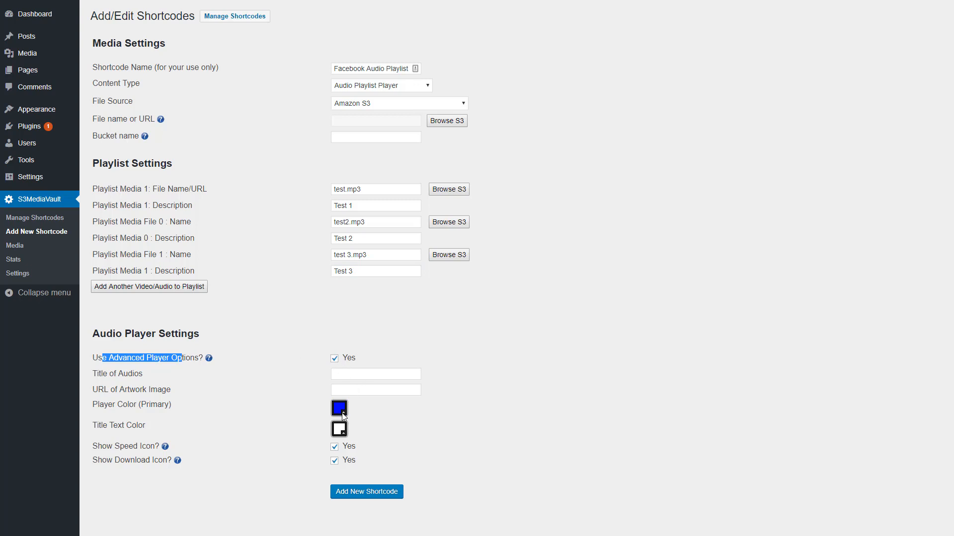
pyautogui.click(369, 372)
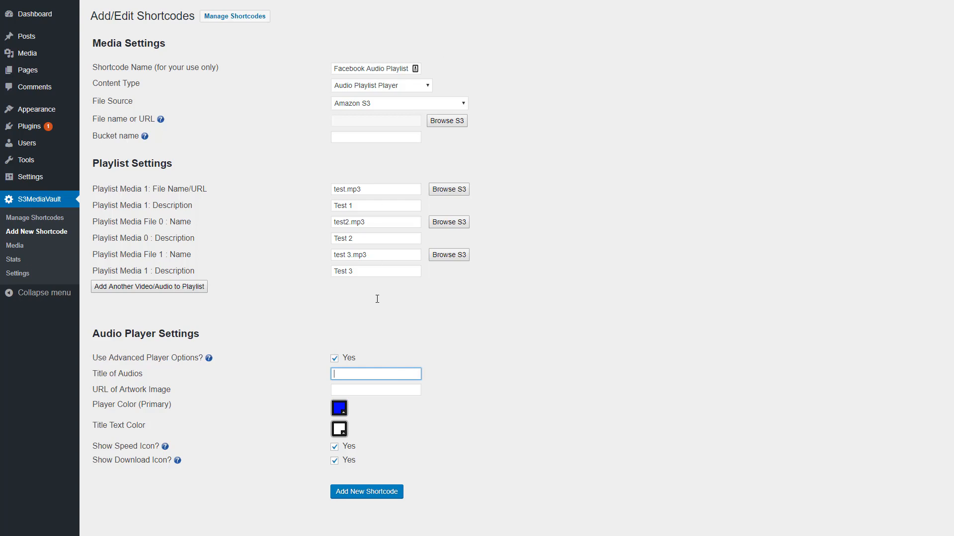
pyautogui.tripleClick(377, 68)
pyautogui.hotkey('ctrl', 'c')
pyautogui.click(376, 374)
pyautogui.hotkey('ctrl', 'v')
pyautogui.doubleClick(377, 374)
pyautogui.press('BackSpace')
pyautogui.write('Marketing')
# Change the primary player color to dark green and save the new shortcode
pyautogui.click(355, 393)
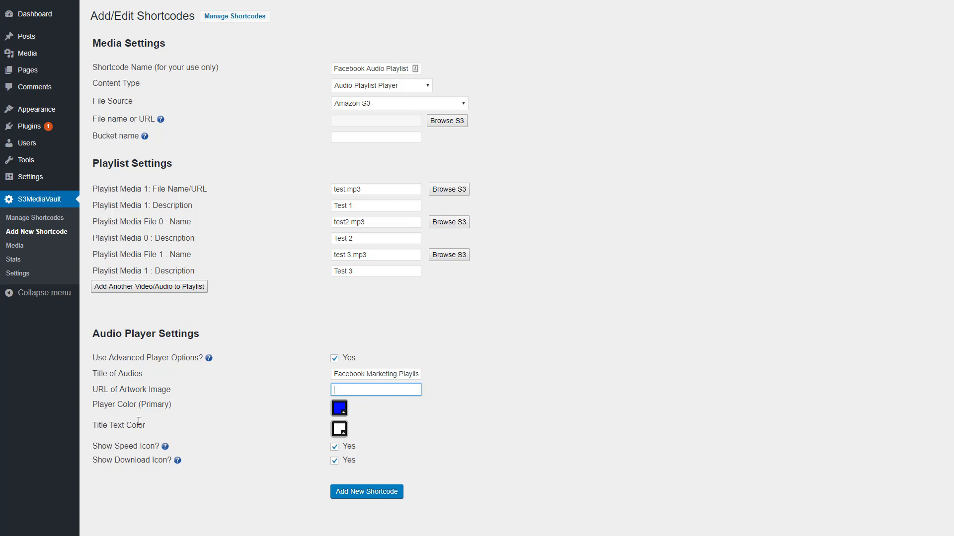
pyautogui.click(339, 414)
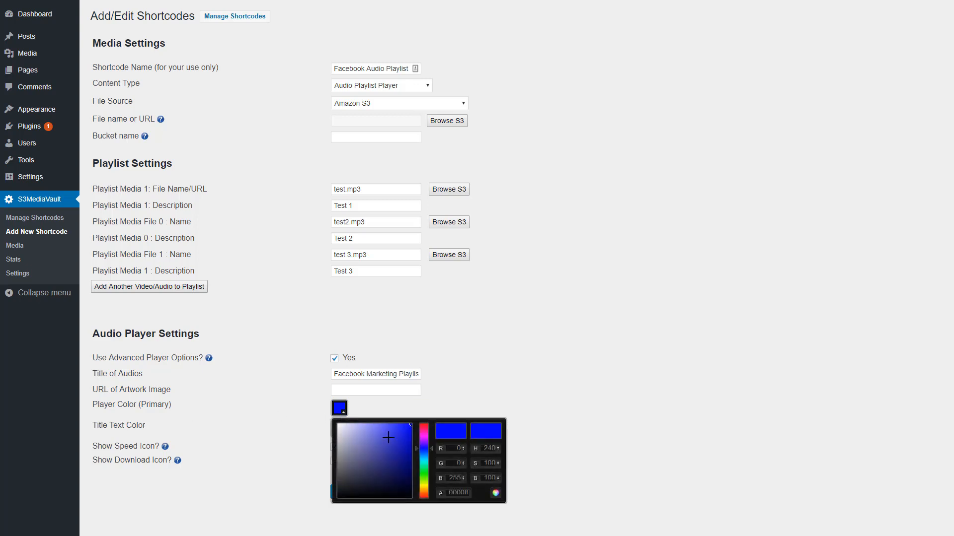
pyautogui.click(407, 460)
pyautogui.moveTo(428, 448); pyautogui.dragTo(426, 473)
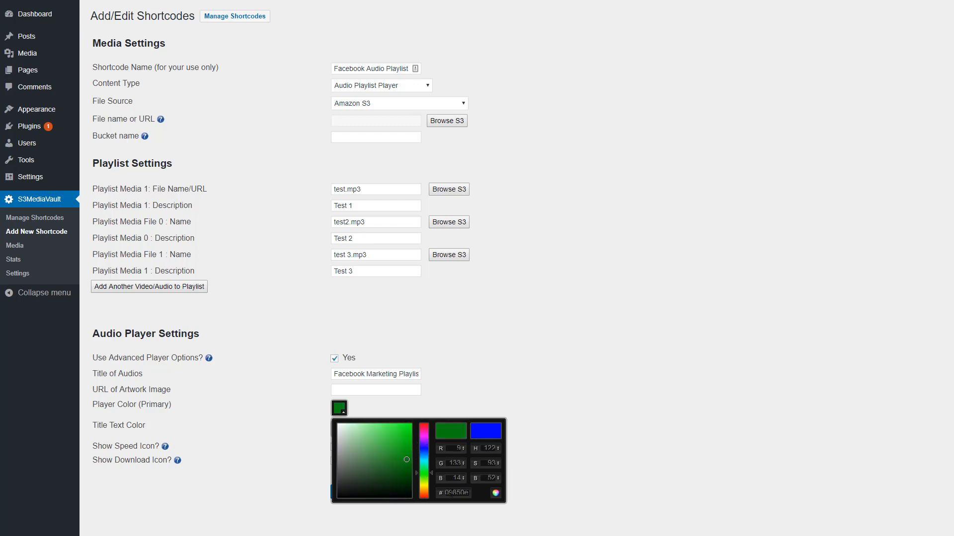
pyautogui.click(525, 495)
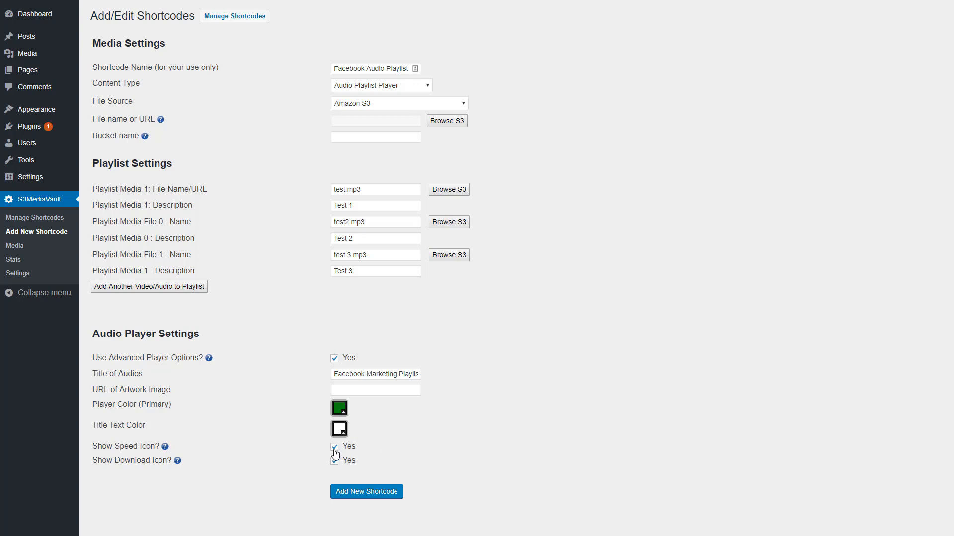
pyautogui.click(358, 493)
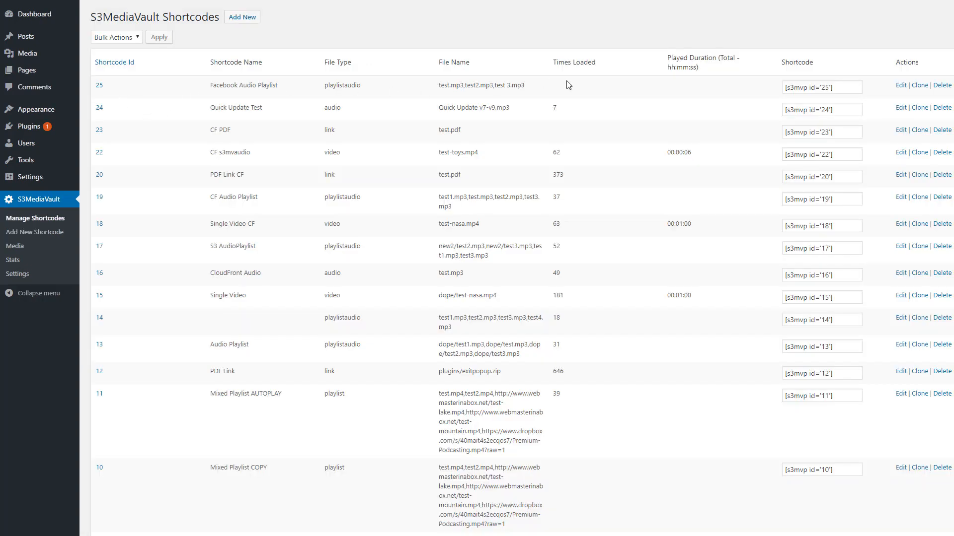
# Examine the new shortcode's row in the shortcode list and select its shortcode text
pyautogui.moveTo(323, 85); pyautogui.dragTo(523, 87)
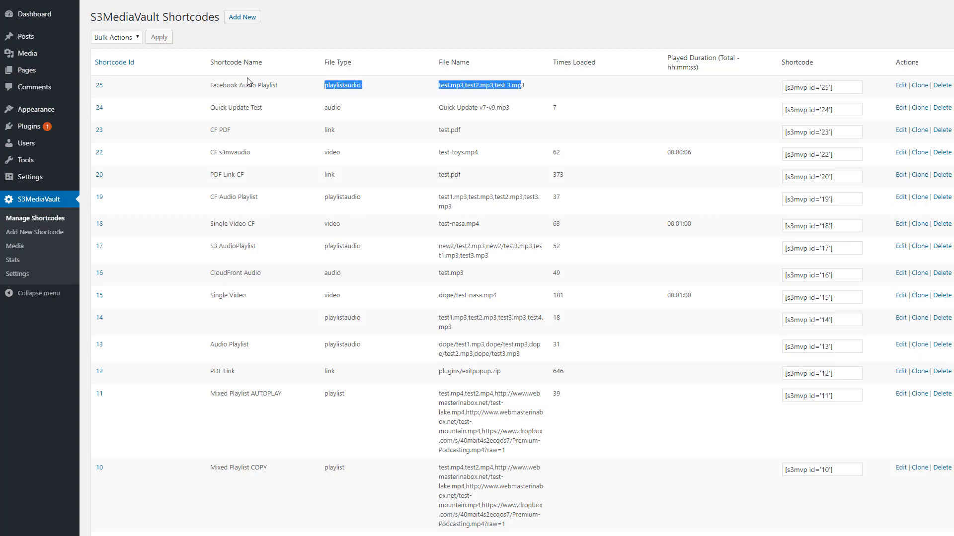
pyautogui.click(212, 87)
pyautogui.moveTo(212, 88); pyautogui.dragTo(312, 91)
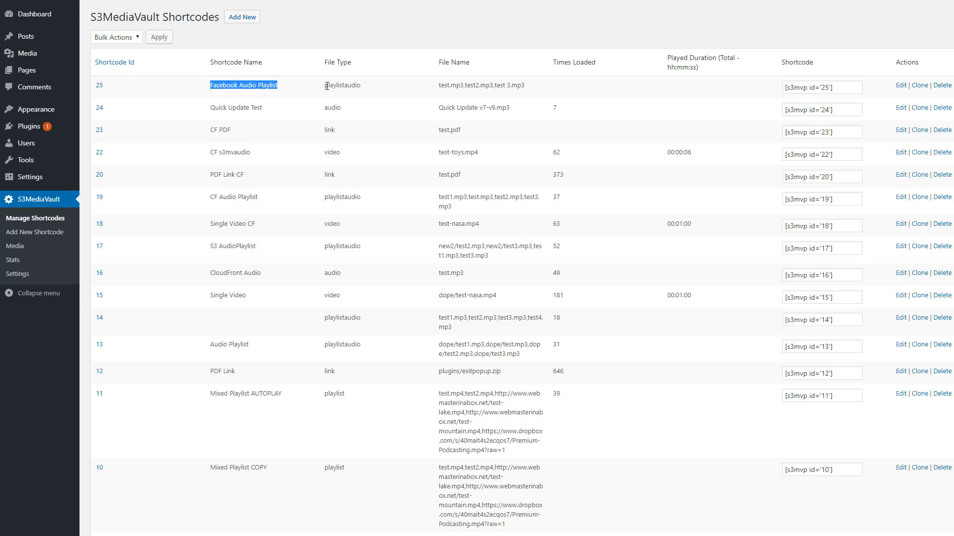
pyautogui.doubleClick(326, 86)
pyautogui.click(479, 85)
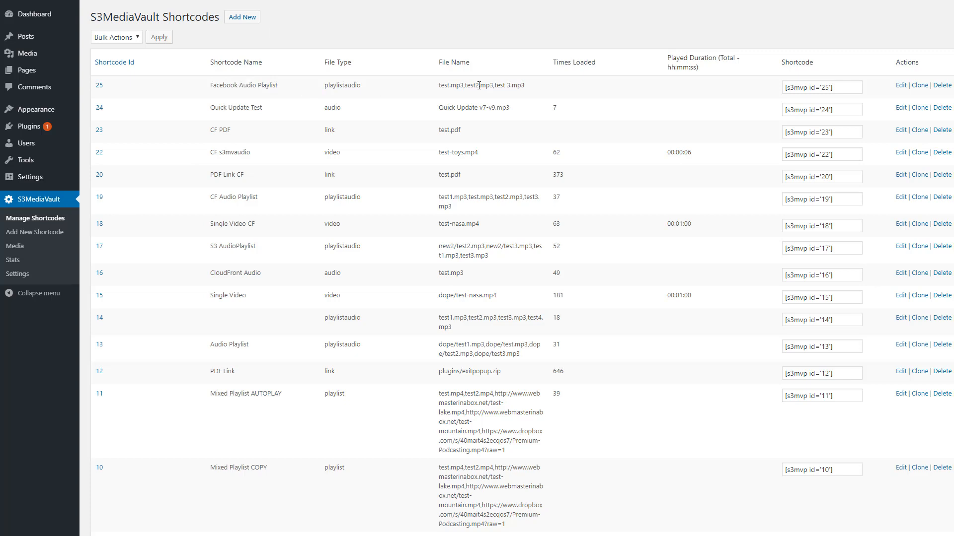
pyautogui.moveTo(439, 86); pyautogui.dragTo(521, 86)
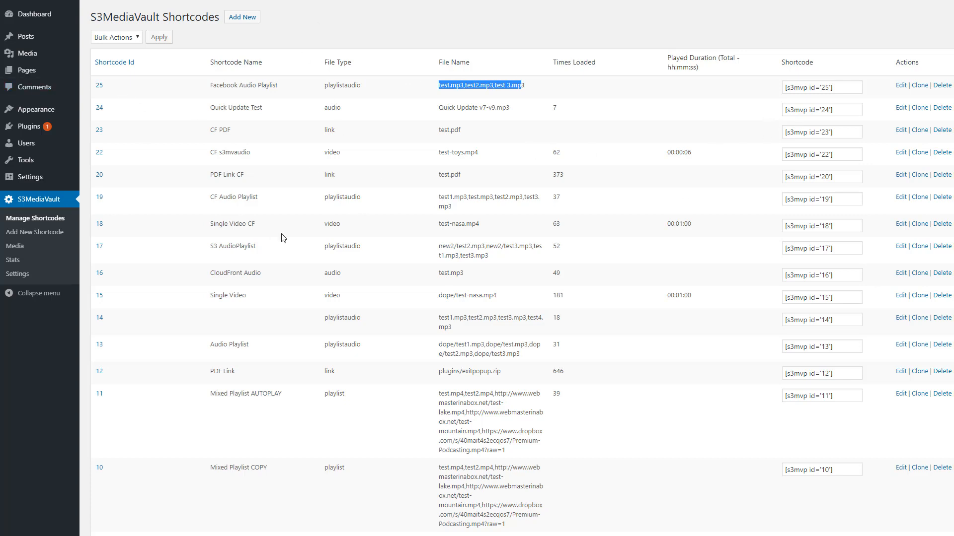
pyautogui.click(817, 87)
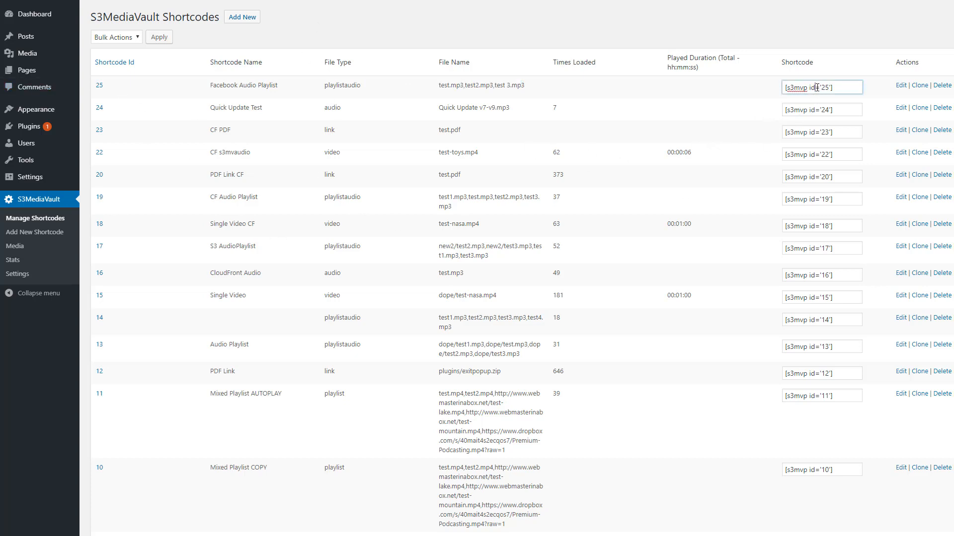
pyautogui.tripleClick(817, 87)
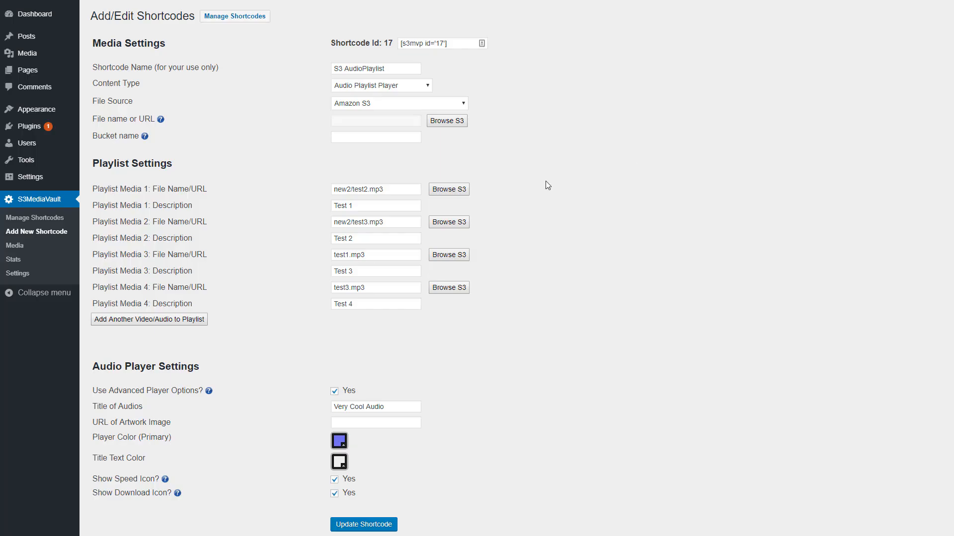
# Examine the playlist file names in the existing S3 AudioPlaylist shortcode's settings
pyautogui.moveTo(338, 190); pyautogui.dragTo(333, 189)
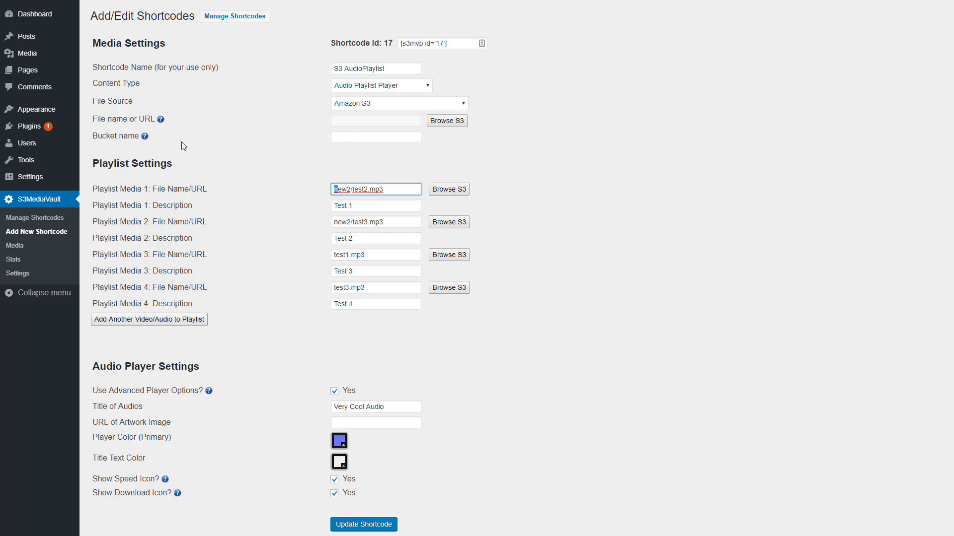
pyautogui.moveTo(94, 137); pyautogui.dragTo(140, 137)
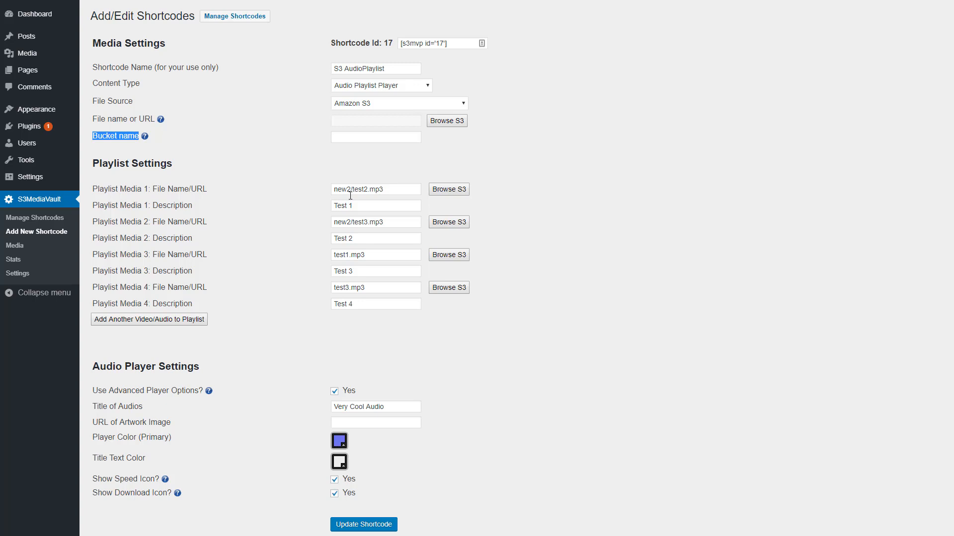
pyautogui.tripleClick(376, 256)
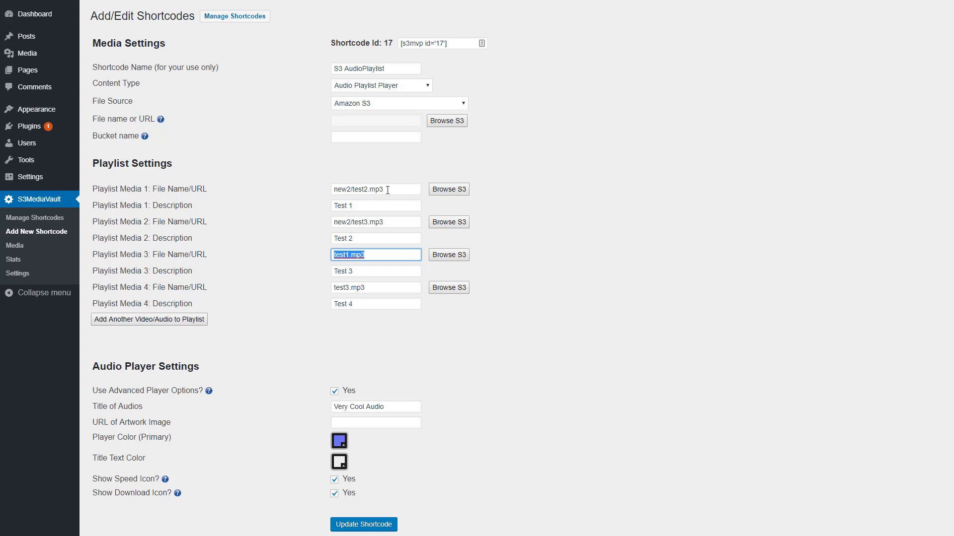
pyautogui.moveTo(386, 190); pyautogui.dragTo(350, 187)
pyautogui.click(336, 192)
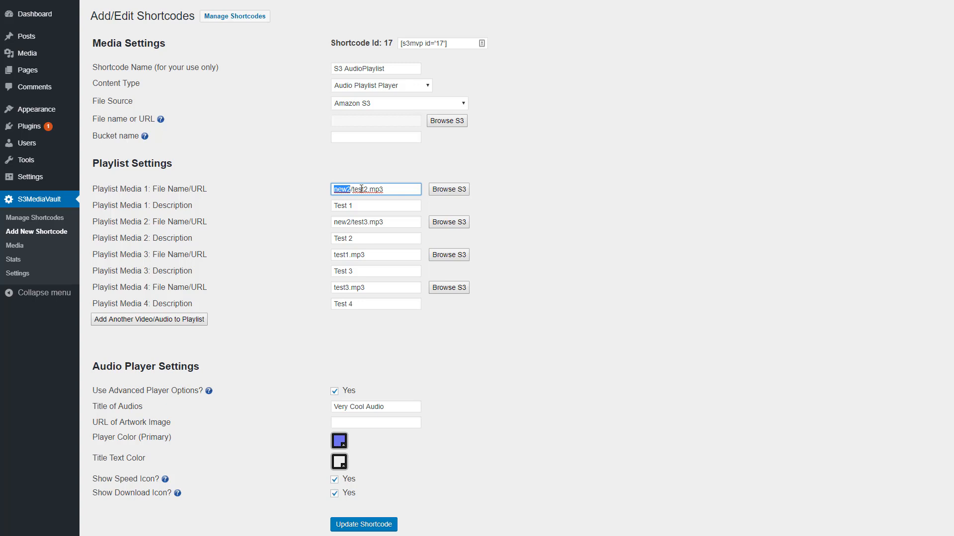
pyautogui.moveTo(346, 189); pyautogui.dragTo(408, 189)
pyautogui.hotkey('ctrl', 'z')
pyautogui.hotkey('ctrl', 'z')
pyautogui.click(540, 185)
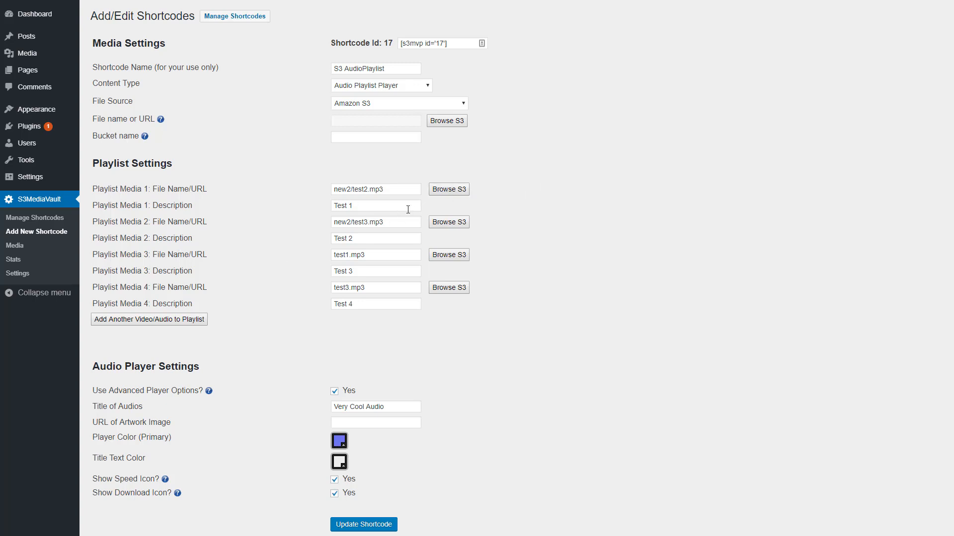
# Pick modules/Email-Marketing.mp3 from the S3 browser for Playlist Media 1 and highlight its modules folder prefix
pyautogui.click(449, 190)
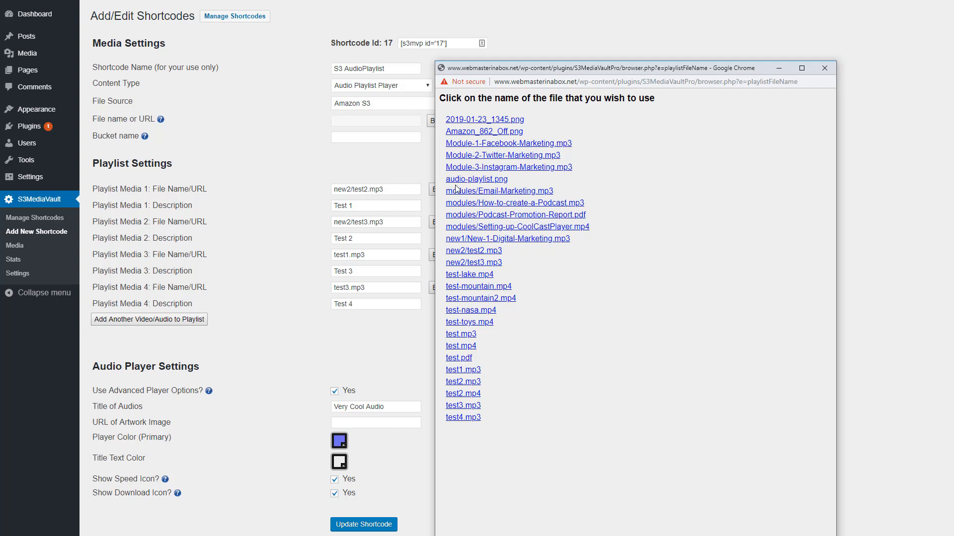
pyautogui.click(471, 192)
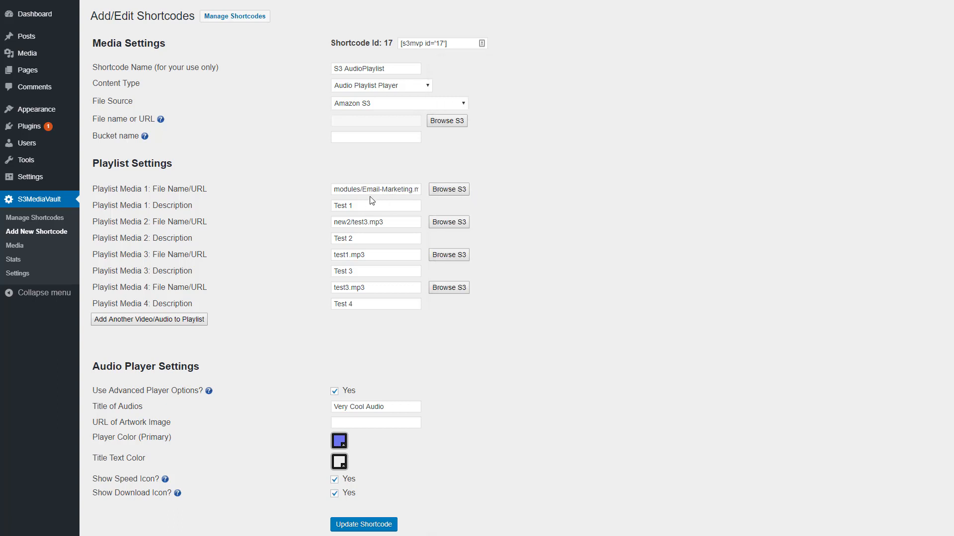
pyautogui.click(402, 190)
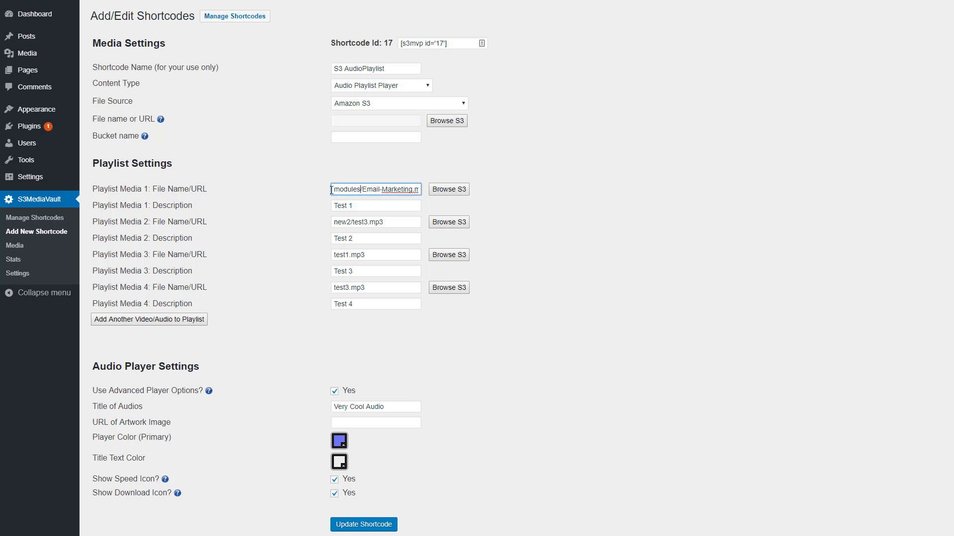
pyautogui.moveTo(331, 190); pyautogui.dragTo(361, 190)
# Pick test.mp3 from the S3 browser as the file for Playlist Media 3
pyautogui.click(449, 255)
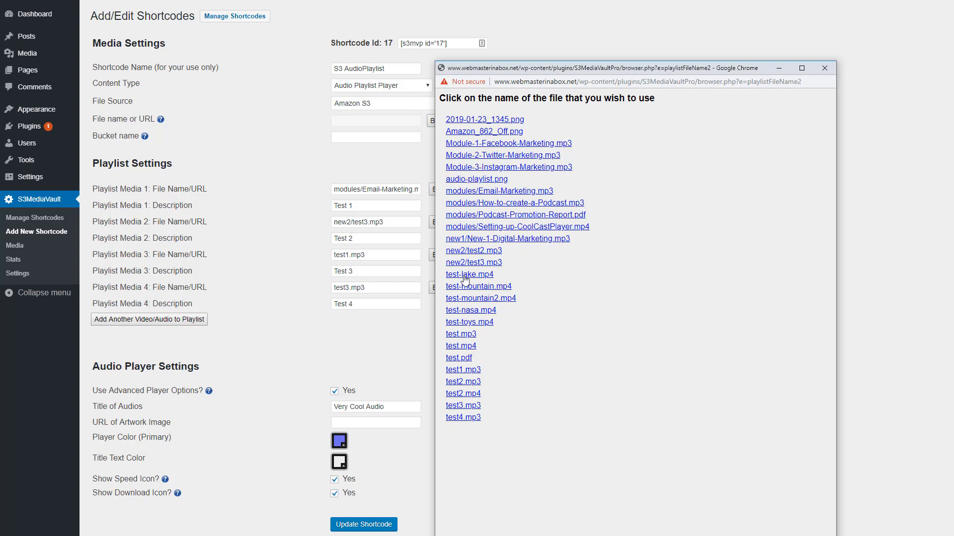
pyautogui.click(467, 337)
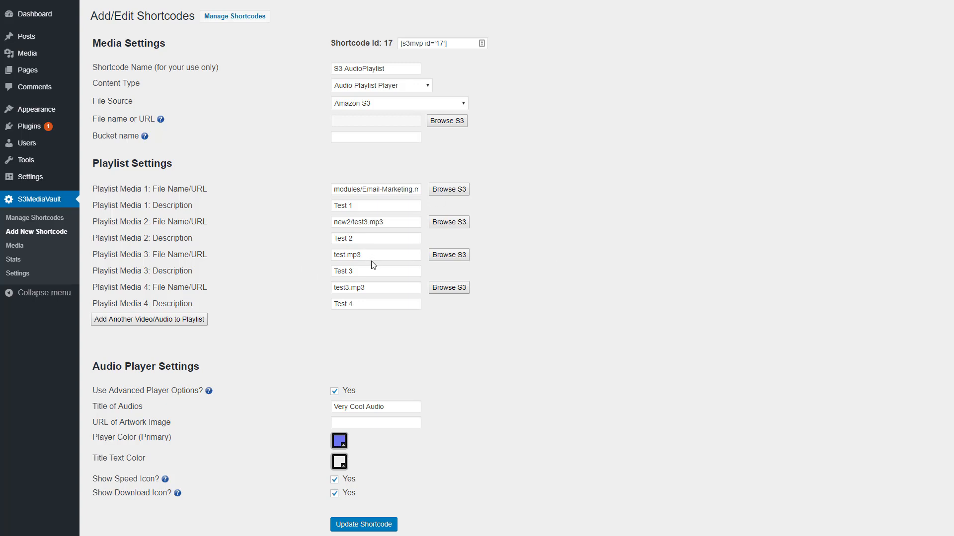
pyautogui.moveTo(372, 255); pyautogui.dragTo(250, 258)
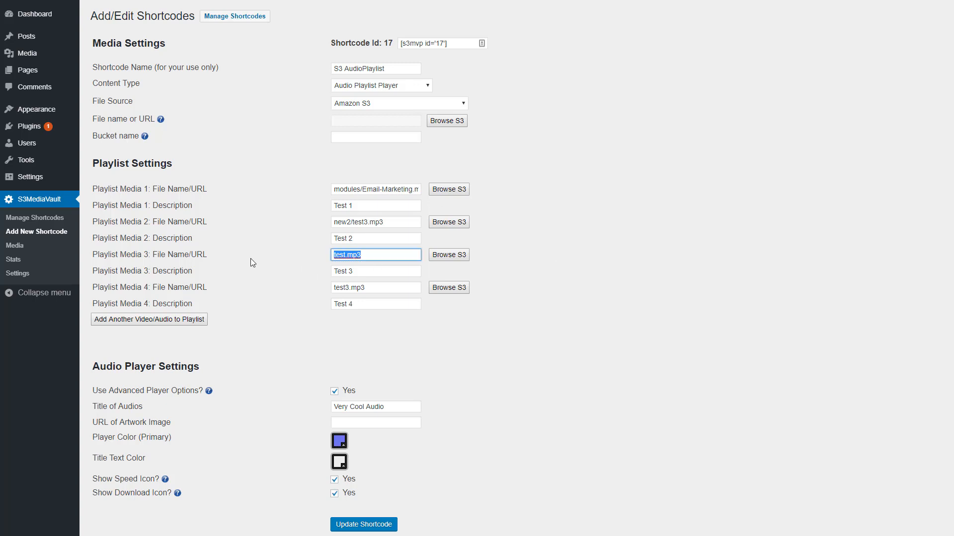
pyautogui.click(367, 255)
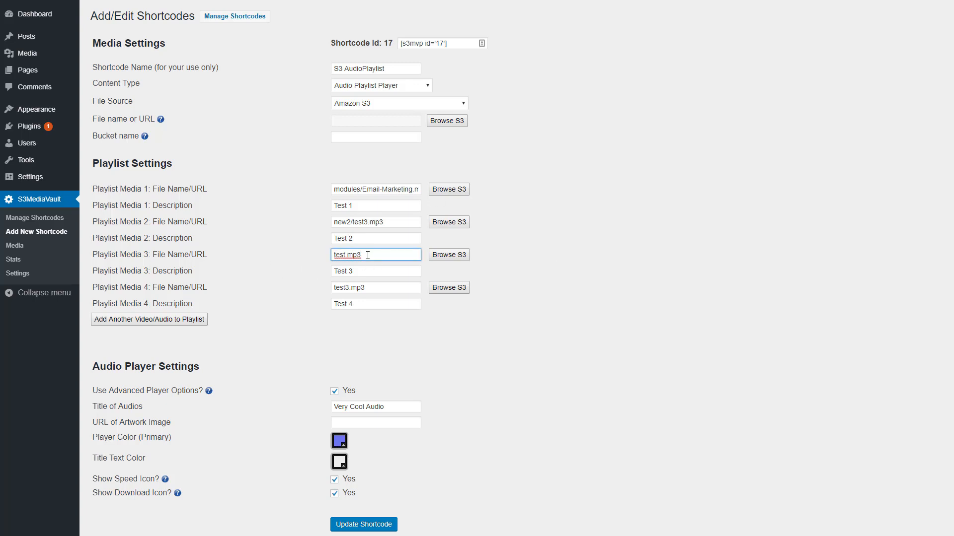
# Replace Playlist Media 1's file name with the path folder1/subfolder1/file.mp3
pyautogui.click(357, 190)
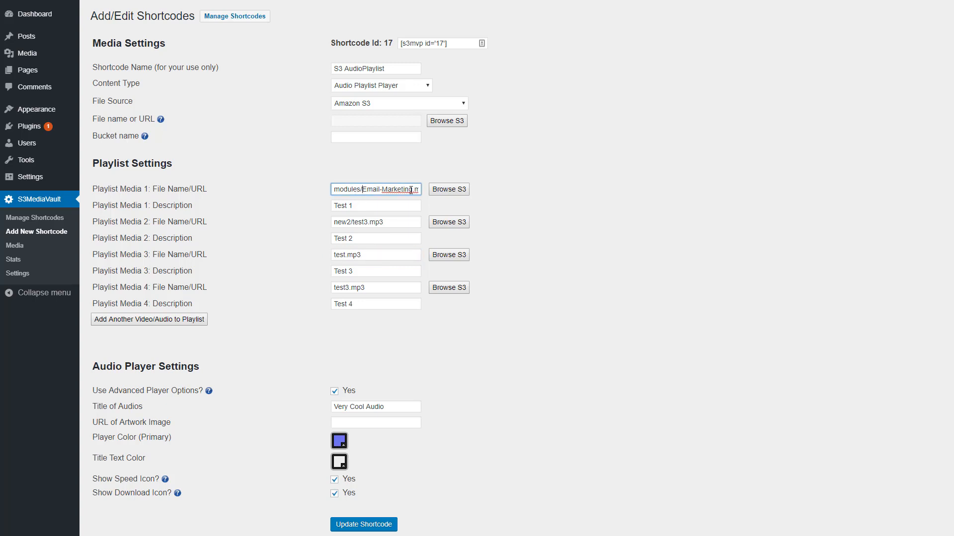
pyautogui.hotkey('ctrl', 'a')
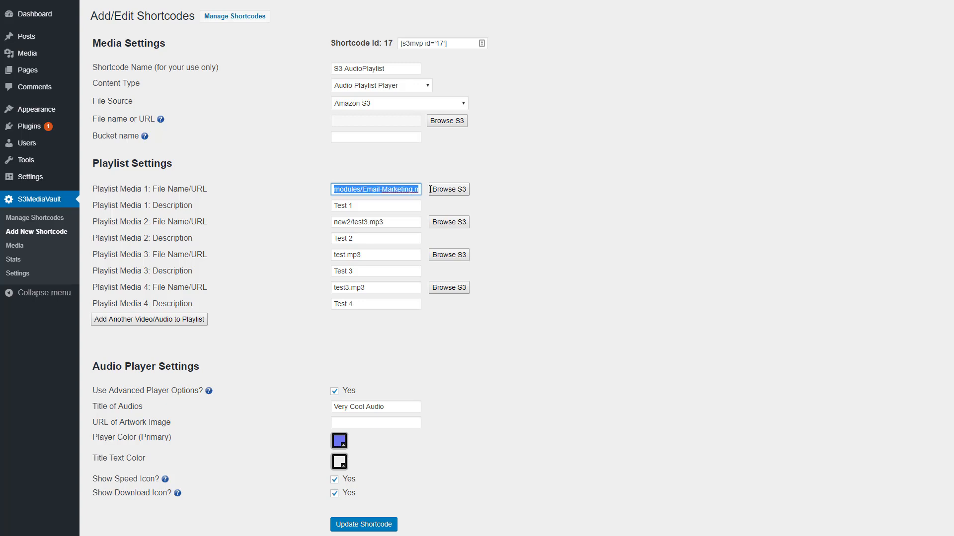
pyautogui.write('folder1')
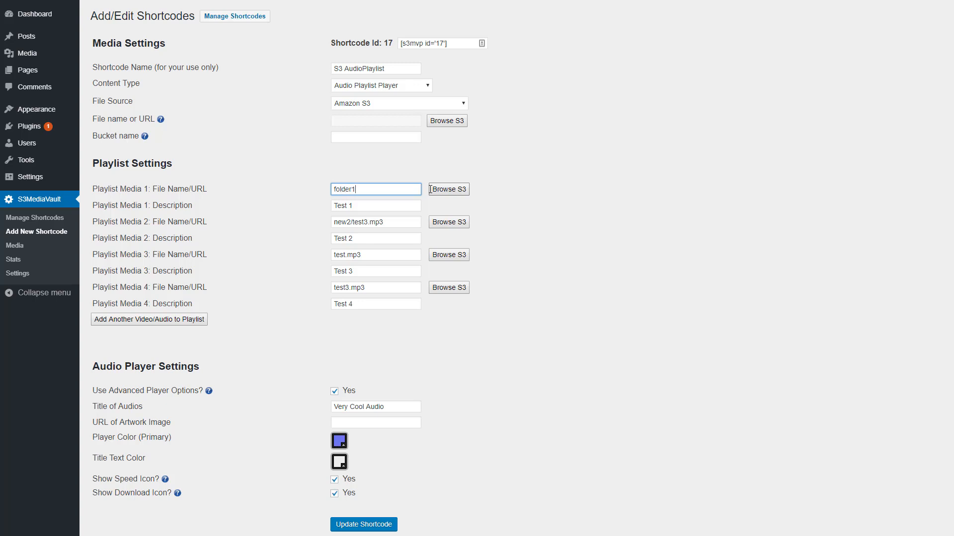
pyautogui.write('/subfolder1/file.mpe')
pyautogui.press('BackSpace')
pyautogui.write('3')
pyautogui.click(335, 189)
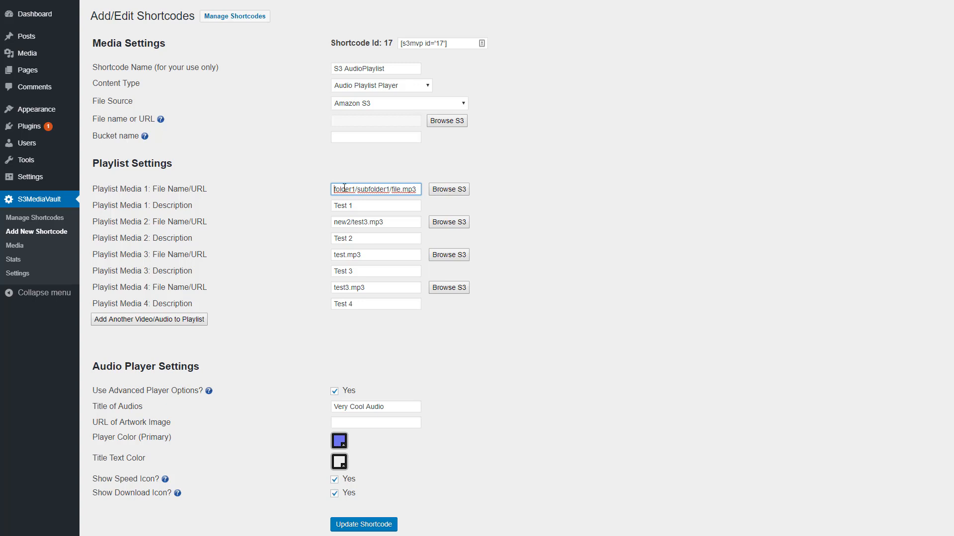